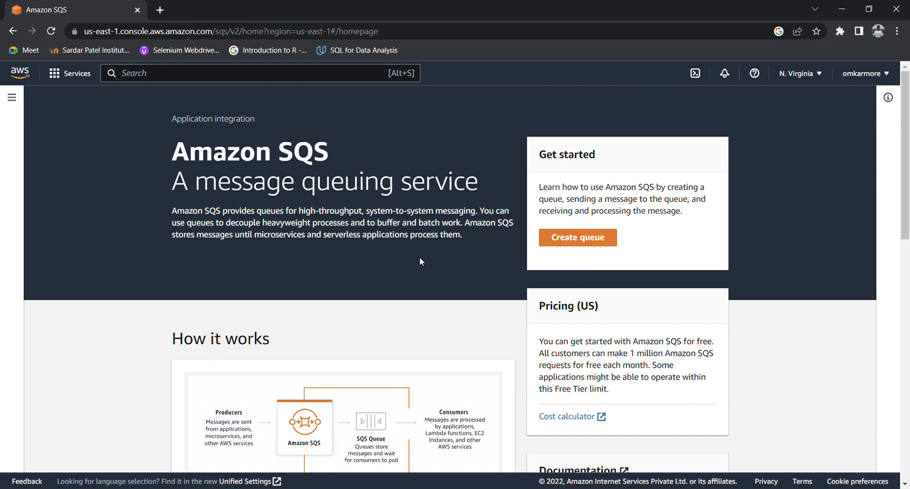
Step: Start creating a Standard queue and name it sample
click(564, 237)
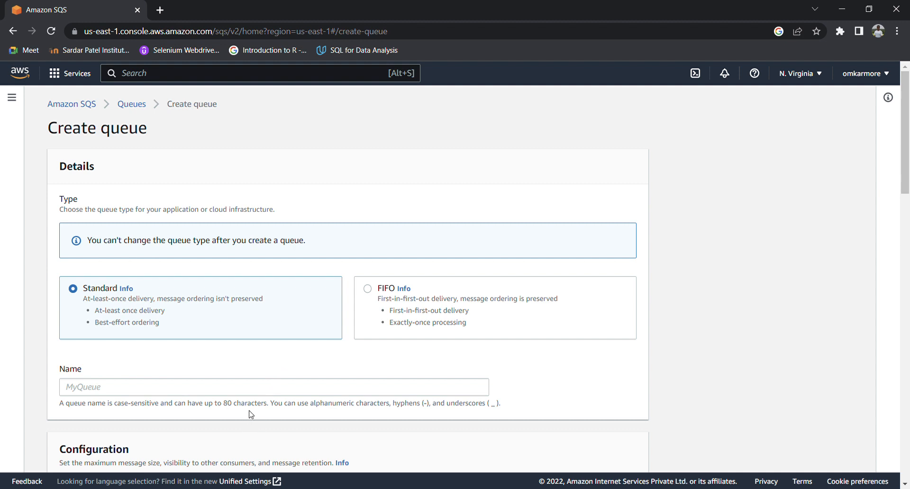
click(261, 393)
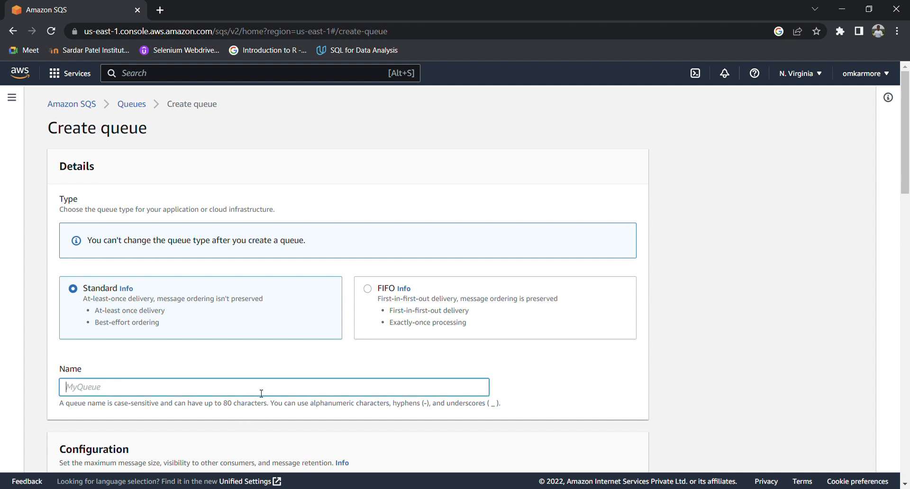
text(sample)
Step: Review the queue's configuration settings and set the delivery delay to 15 seconds
scroll(261, 394, down, 5)
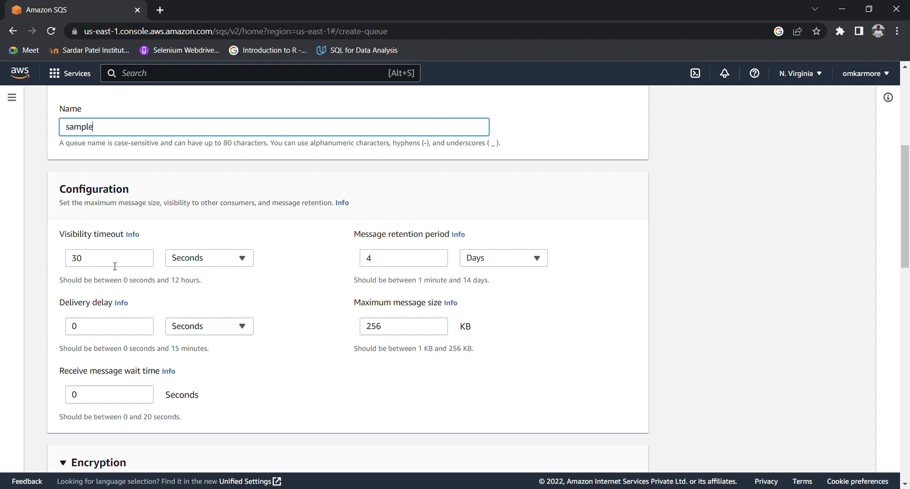
scroll(115, 265, down, 7)
scroll(156, 291, up, 7)
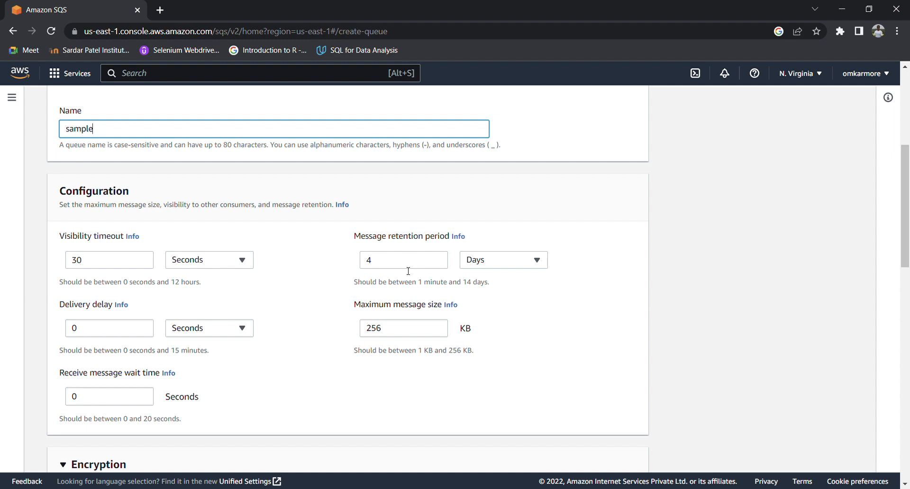
scroll(227, 335, down, 2)
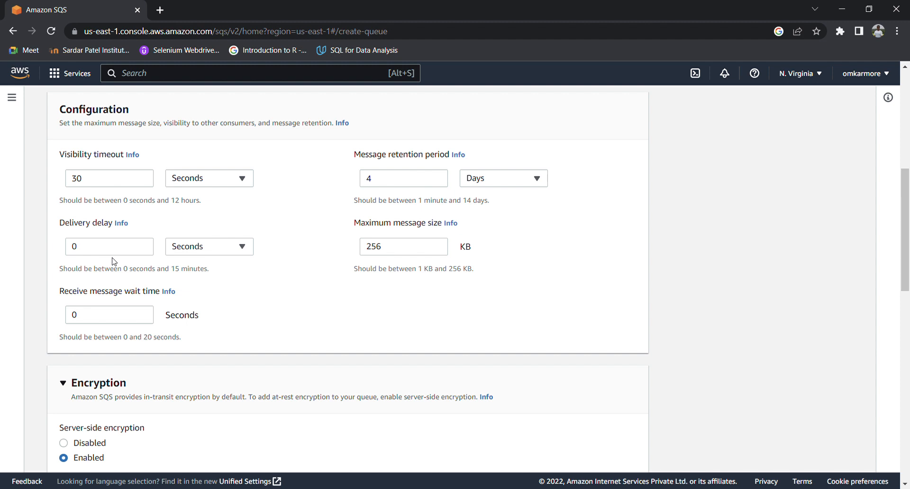
click(118, 251)
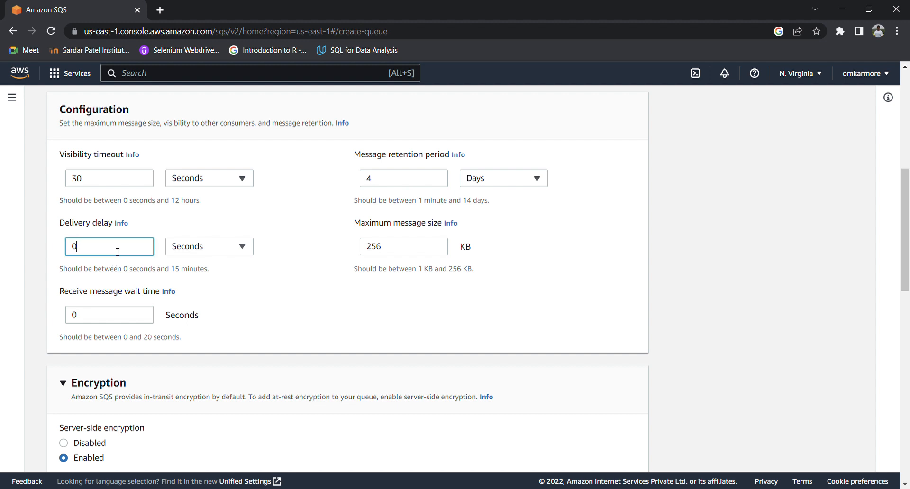
key(BackSpace)
text(15)
Step: Disable server-side encryption for the new queue
scroll(125, 318, down, 2)
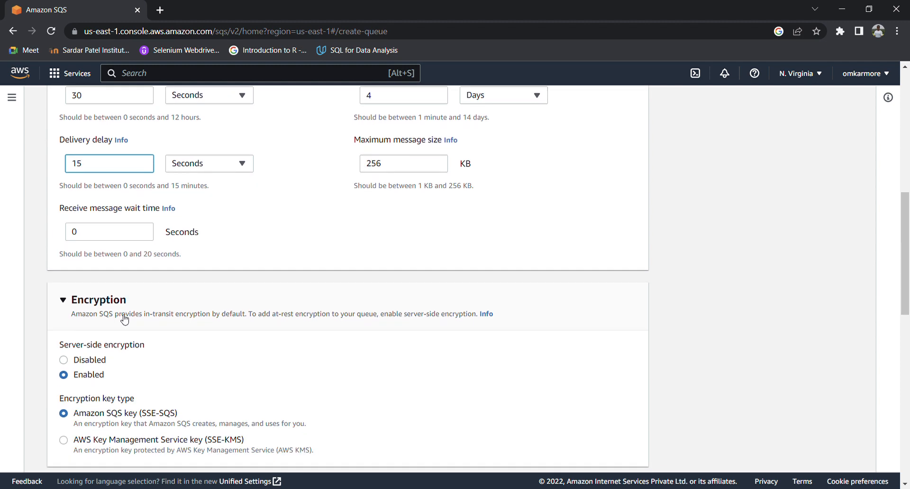
scroll(124, 319, down, 1)
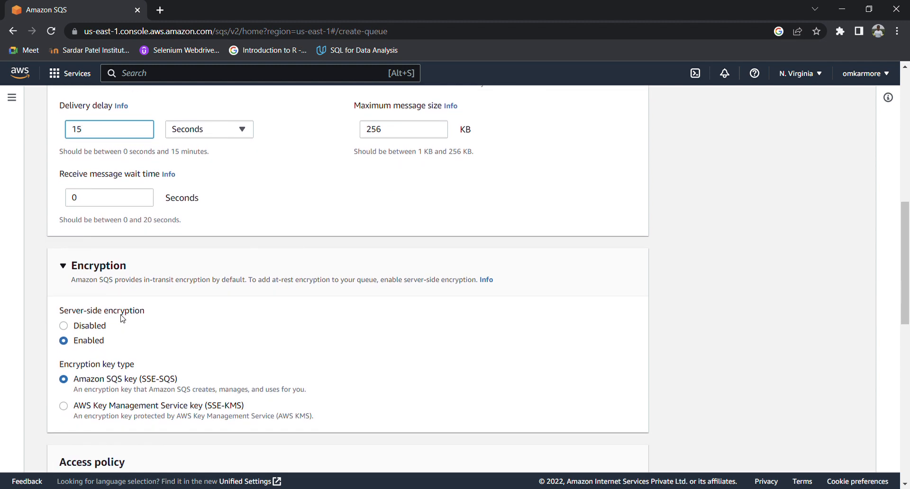
click(63, 325)
Step: Create the queue with the Basic access policy and the dead-letter queue option left disabled
scroll(172, 369, down, 2)
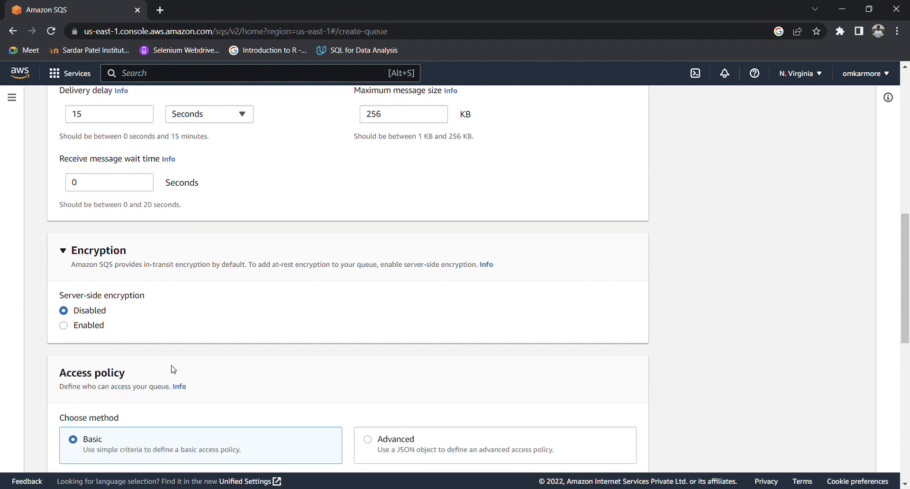
scroll(173, 369, down, 3)
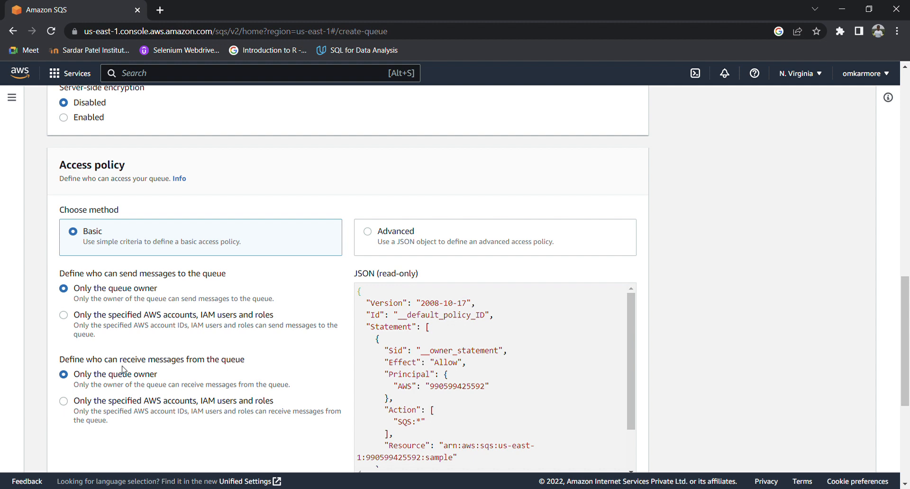
scroll(122, 369, down, 5)
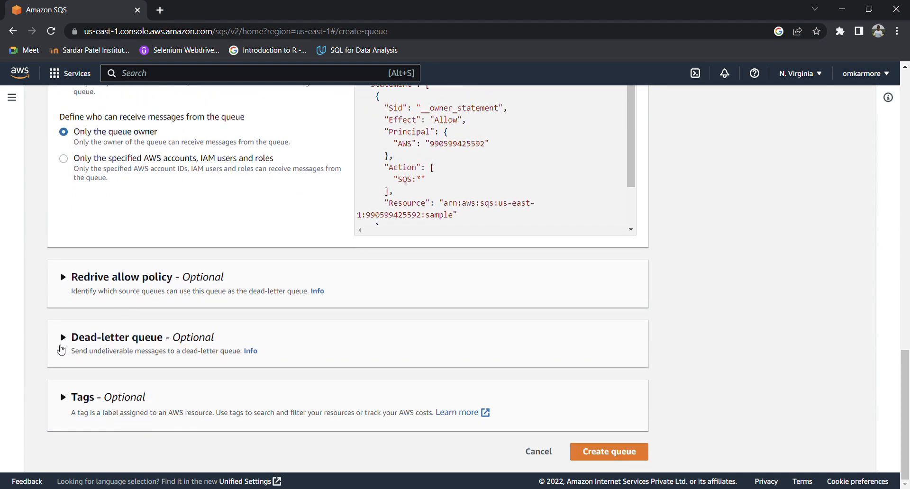
click(67, 342)
scroll(214, 338, down, 2)
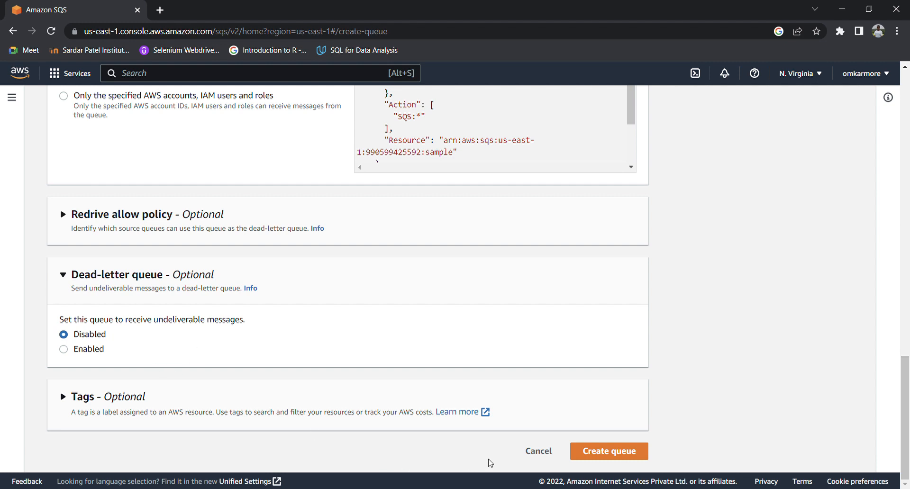
click(612, 453)
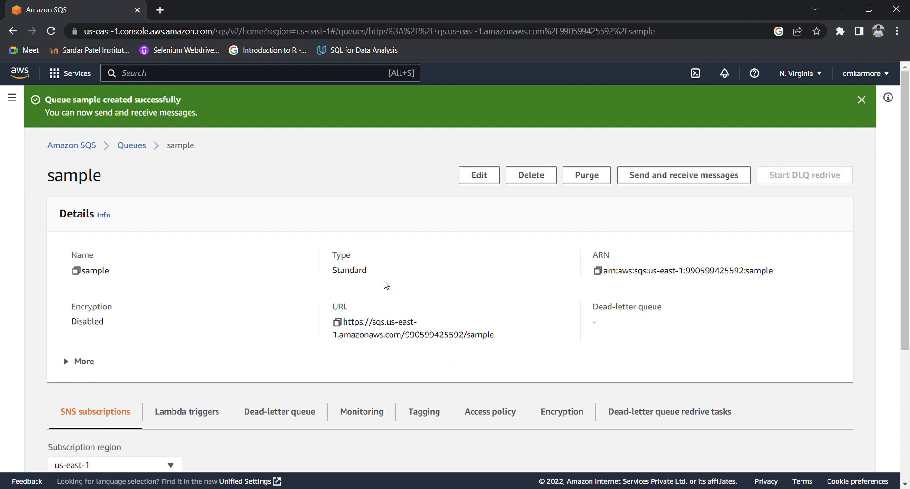
Step: Examine the sample queue's details, SNS subscriptions, Lambda triggers, dead-letter queue, monitoring and tagging sections
scroll(386, 284, down, 1)
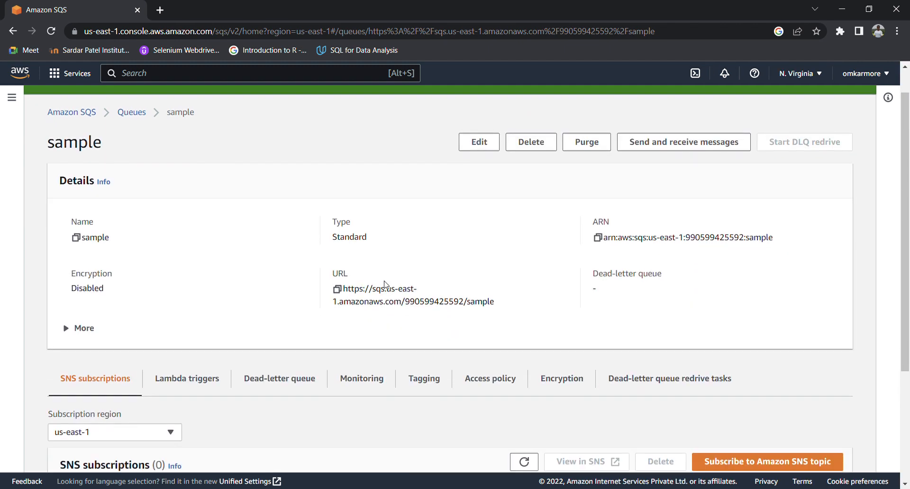
scroll(385, 284, down, 3)
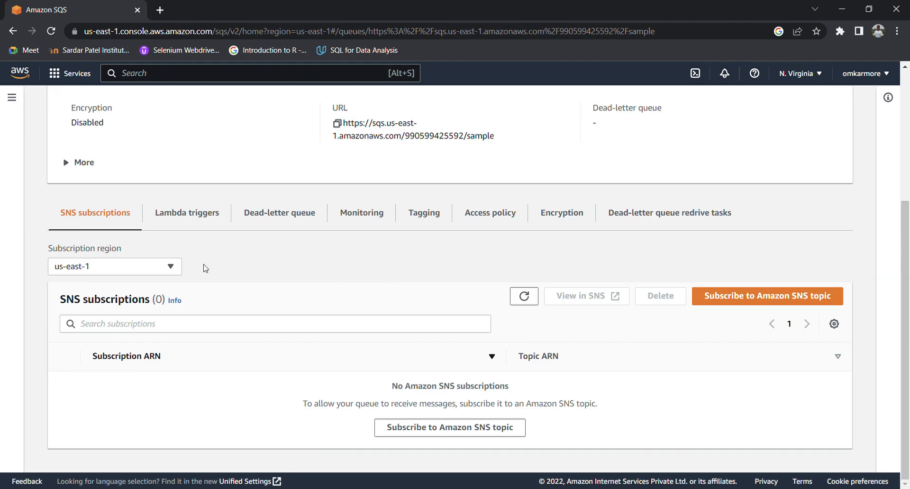
click(205, 225)
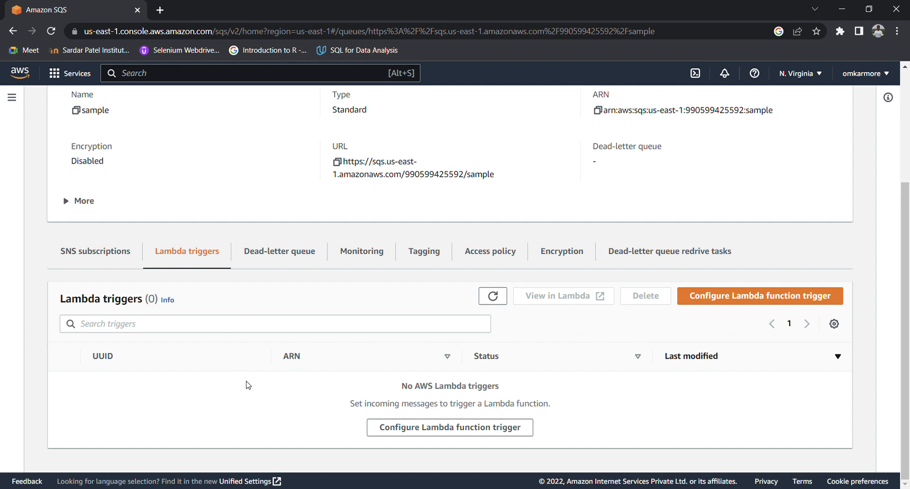
click(291, 258)
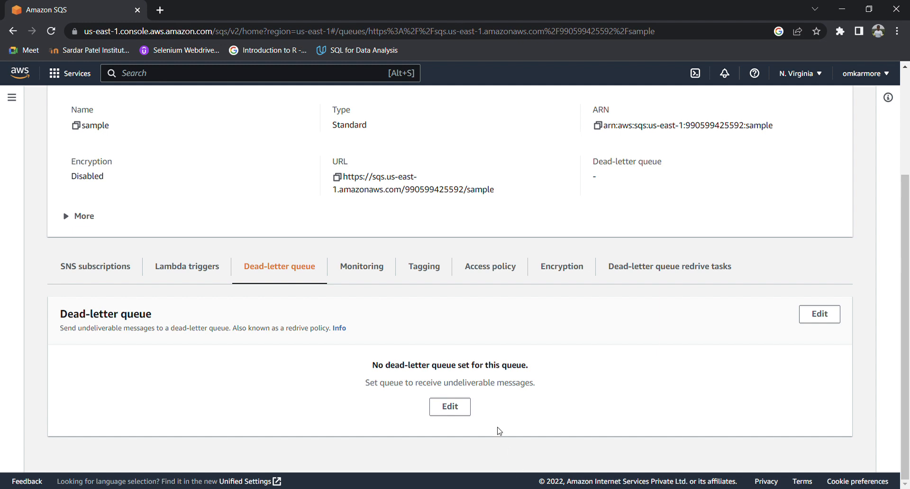
click(372, 267)
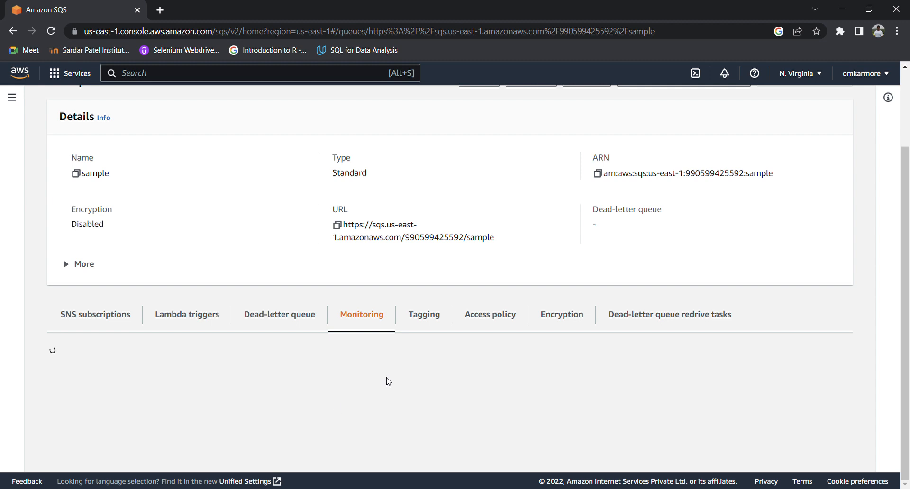
click(435, 322)
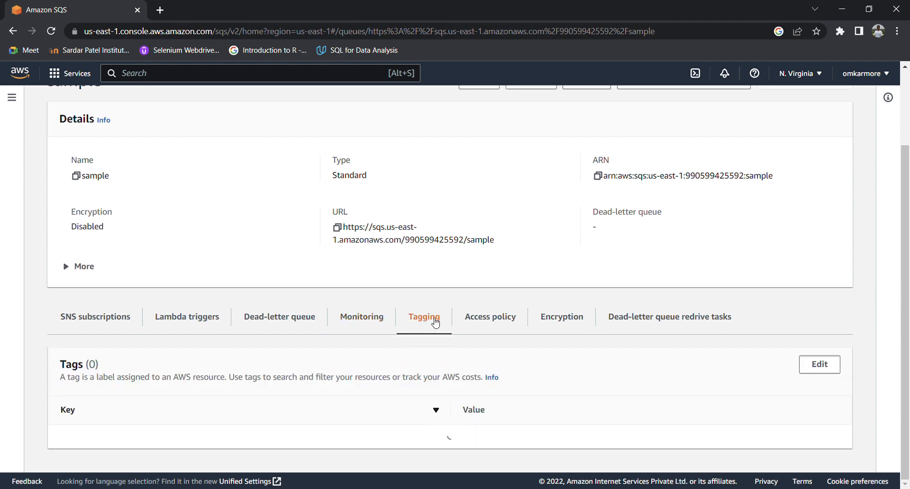
scroll(351, 430, down, 1)
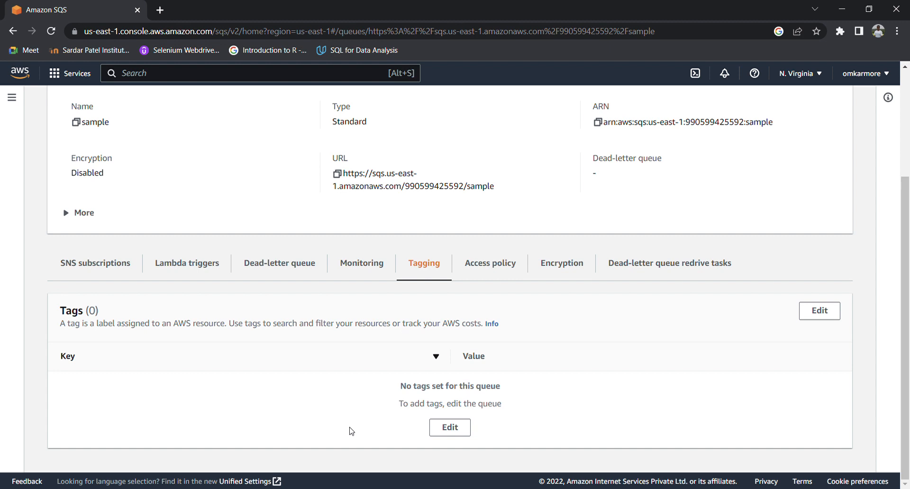
Step: Review the access policy JSON of the sample queue
click(504, 278)
scroll(399, 361, down, 1)
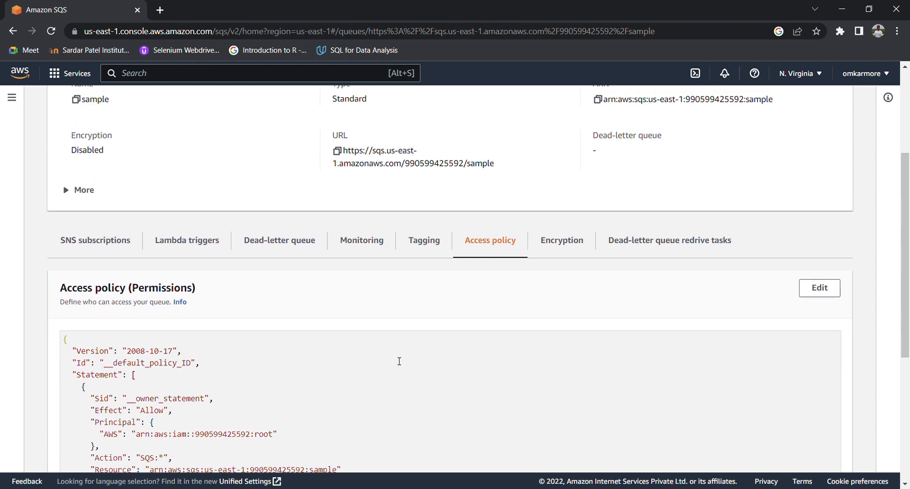
scroll(399, 361, up, 1)
scroll(399, 361, down, 1)
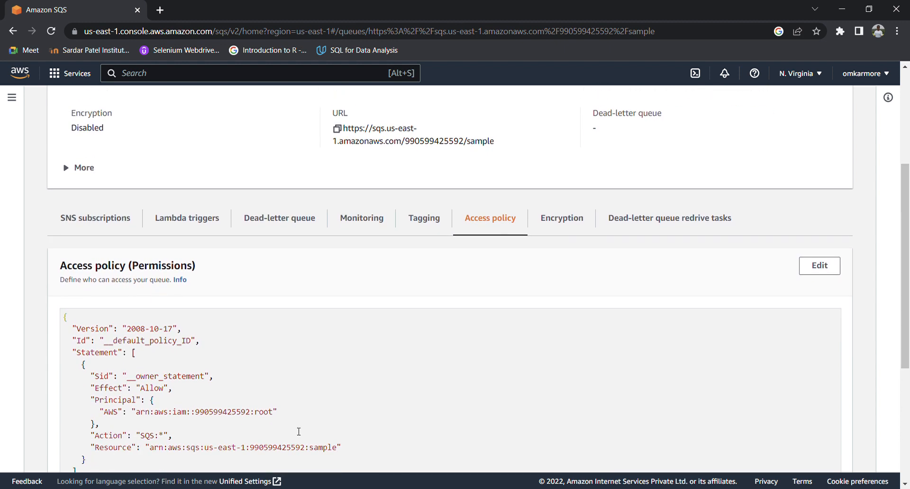
scroll(307, 419, down, 1)
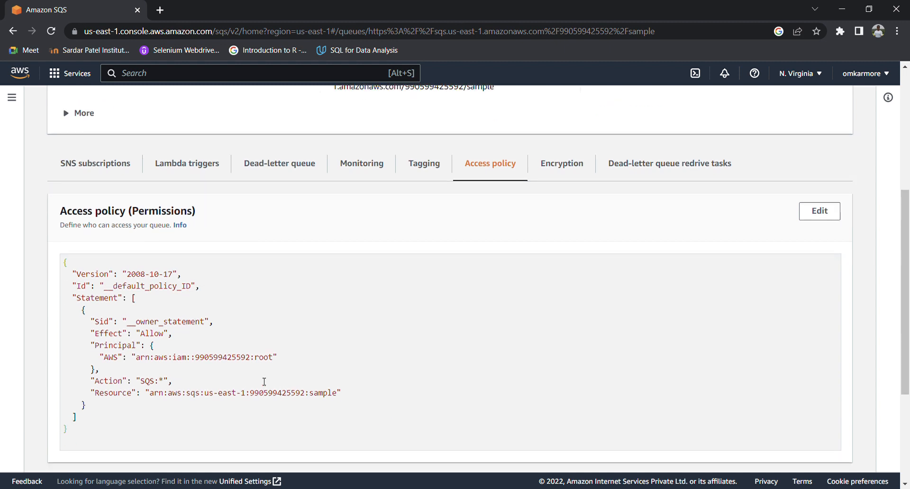
Step: Open the sample queue's page for sending and receiving messages and enter the message body "Welcome to AWS SQS"
scroll(359, 321, up, 2)
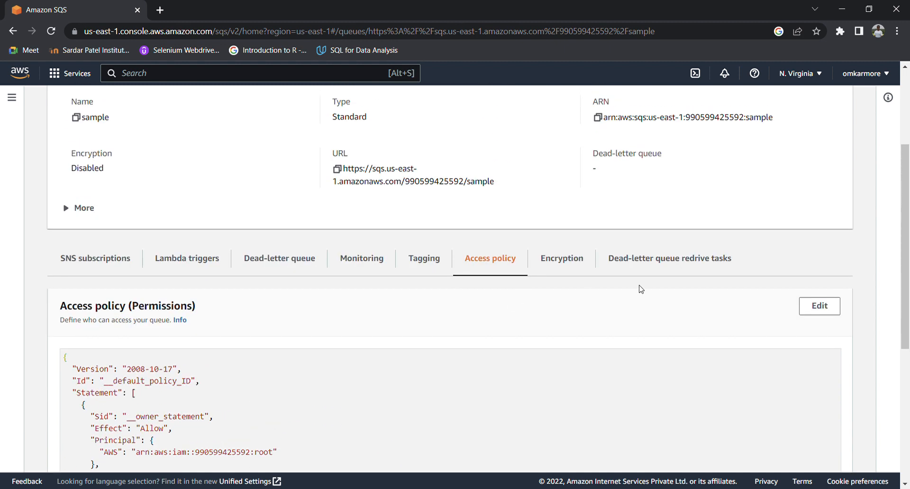
scroll(652, 292, up, 2)
scroll(652, 293, up, 1)
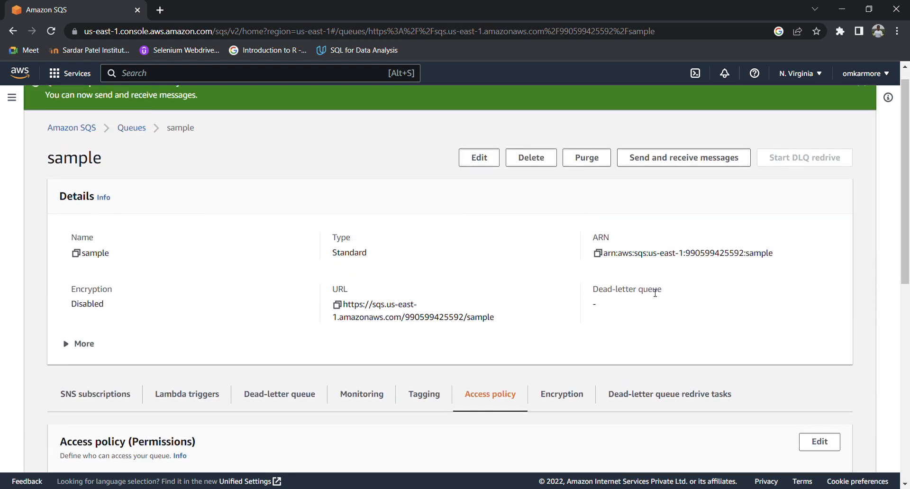
click(709, 164)
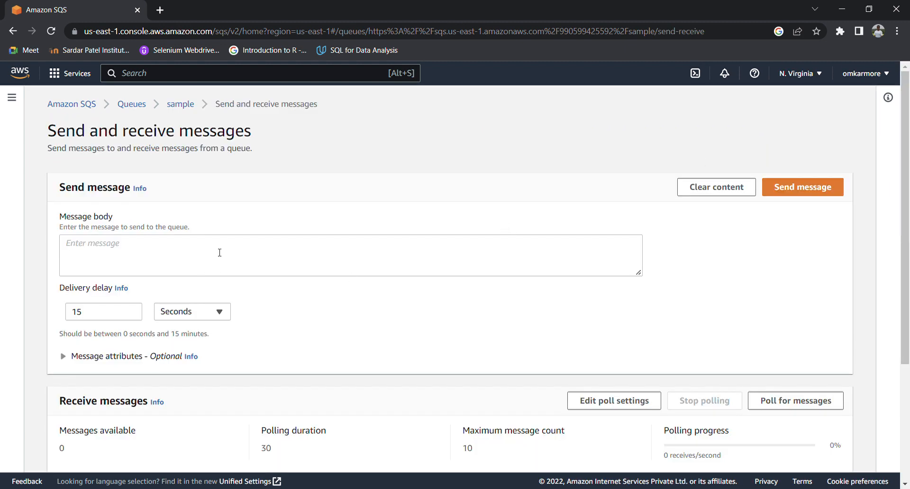
click(218, 260)
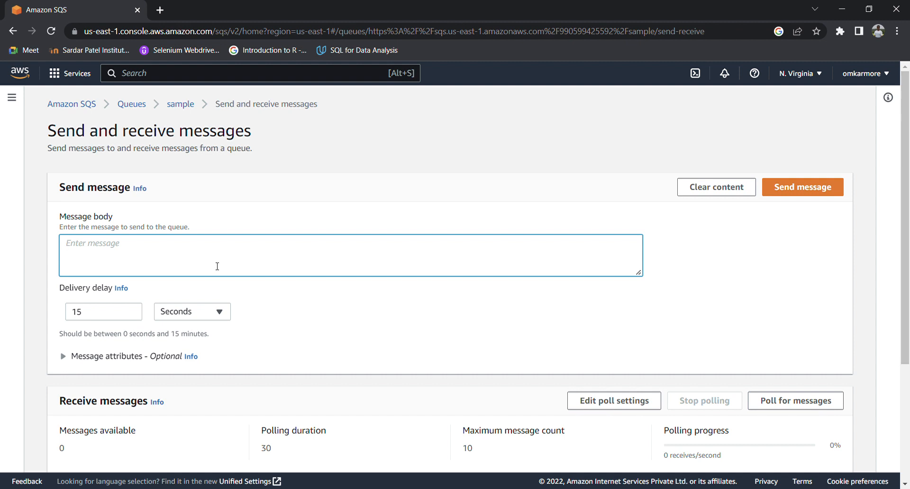
text(Welcome to AWS SQS)
Step: Look over the optional message attributes and the receive section, and send the message with the 15-second delivery delay
scroll(217, 266, down, 1)
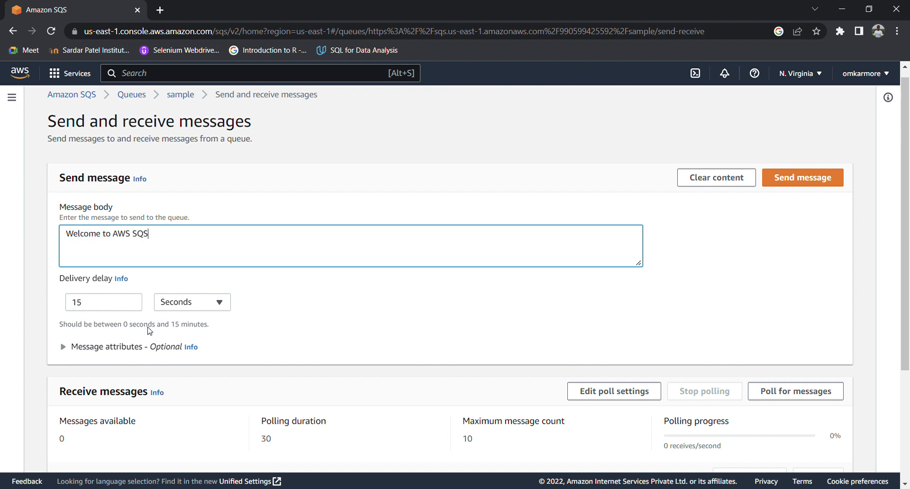
scroll(168, 346, down, 2)
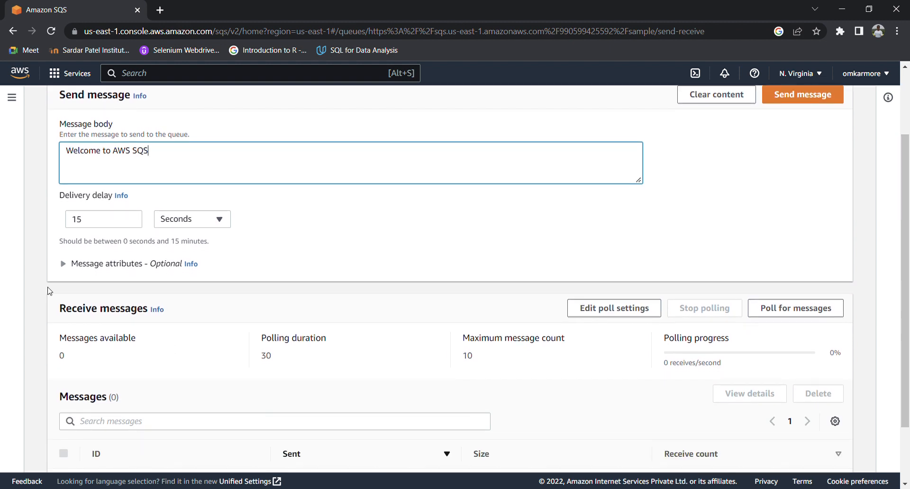
click(73, 269)
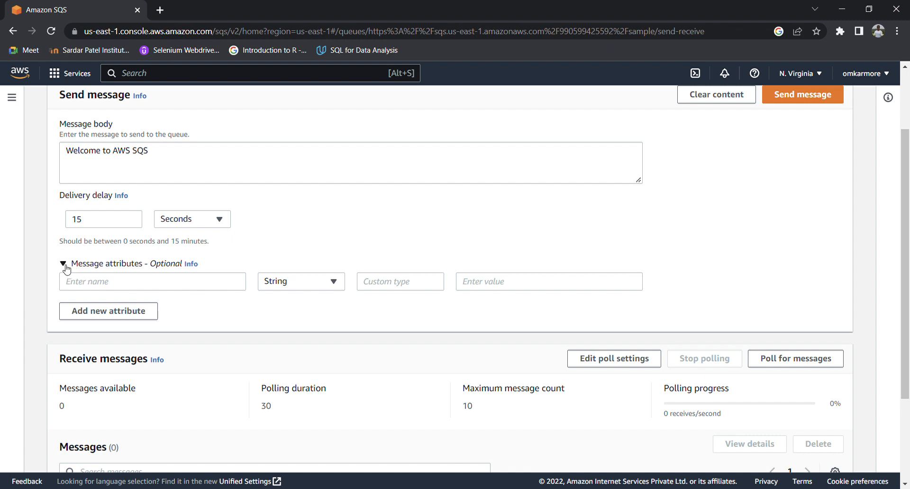
click(65, 266)
scroll(153, 273, down, 2)
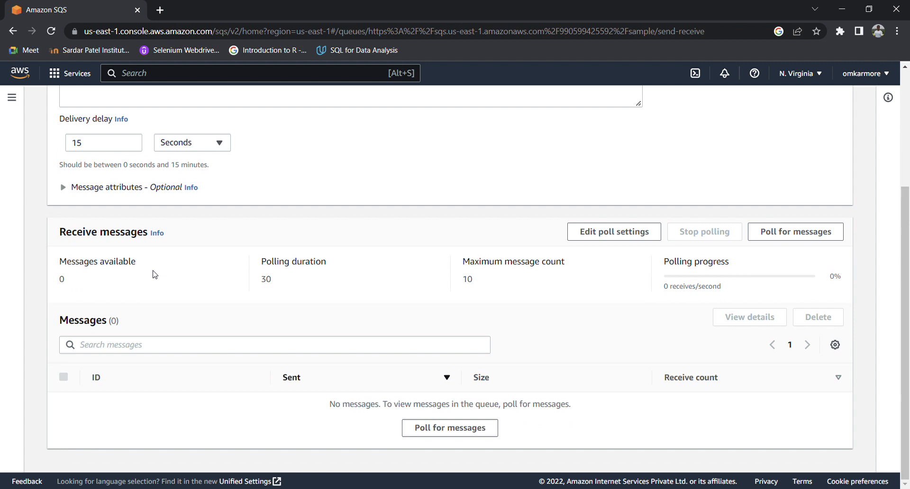
scroll(153, 274, up, 4)
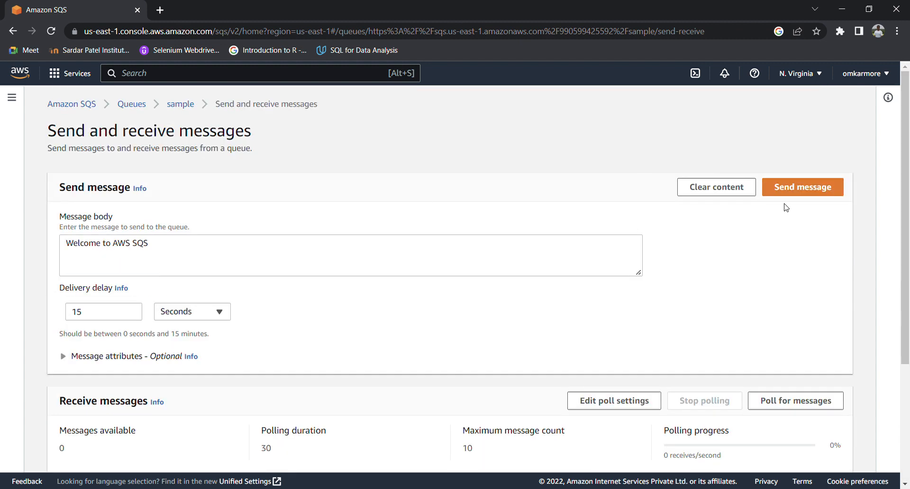
click(816, 191)
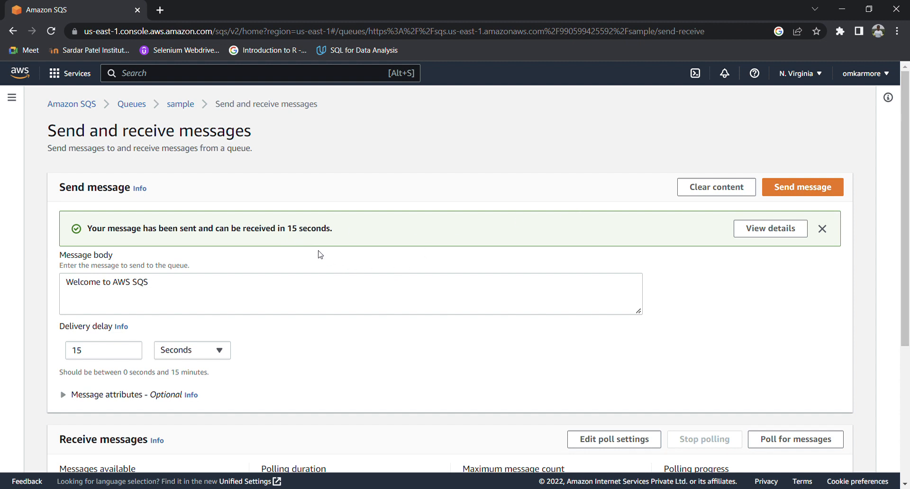
Step: View the sent message's details, including its ID and MD5 of the message body, and close them
click(758, 228)
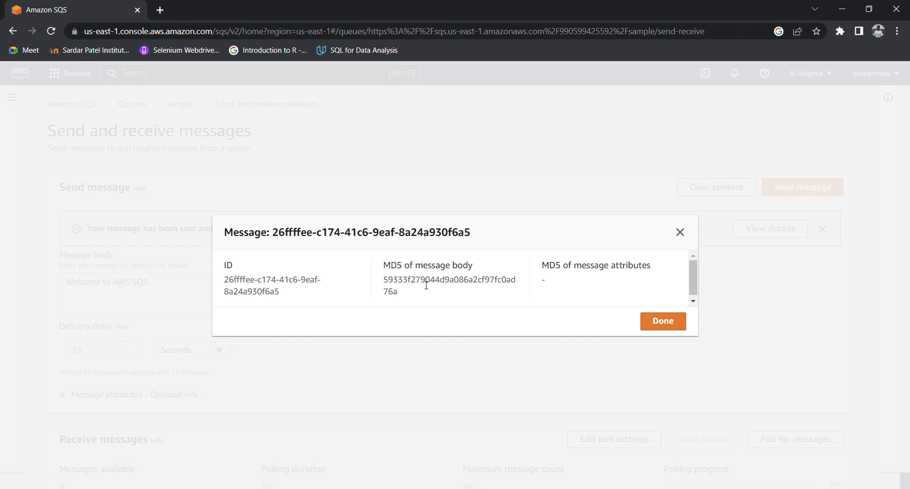
scroll(426, 285, down, 1)
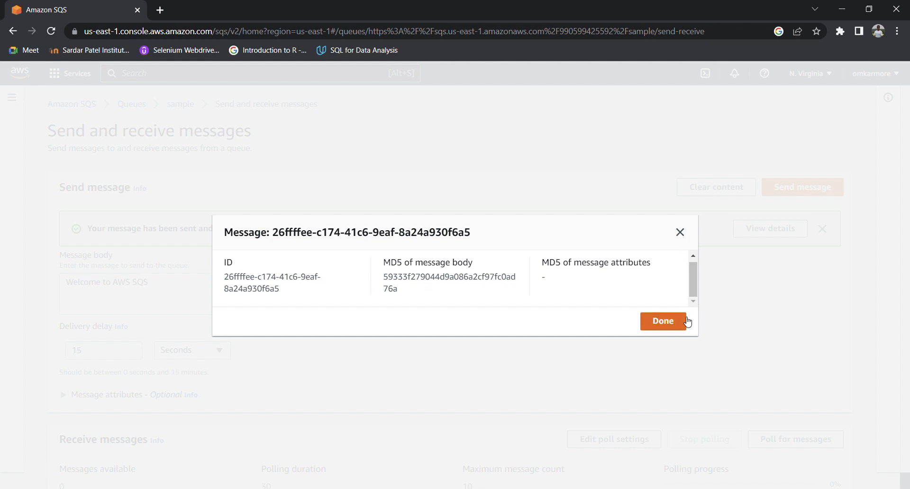
click(662, 320)
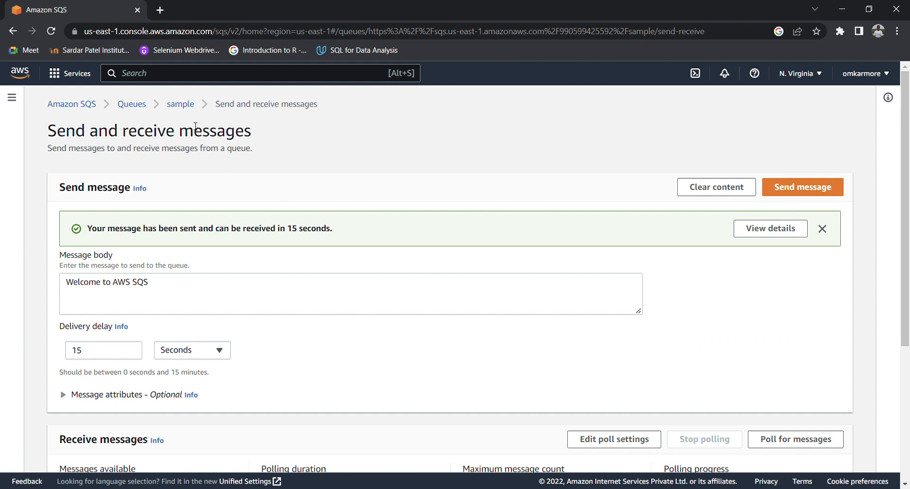
Step: Return to the sample queue's page and reload it to refresh the queue information
click(183, 104)
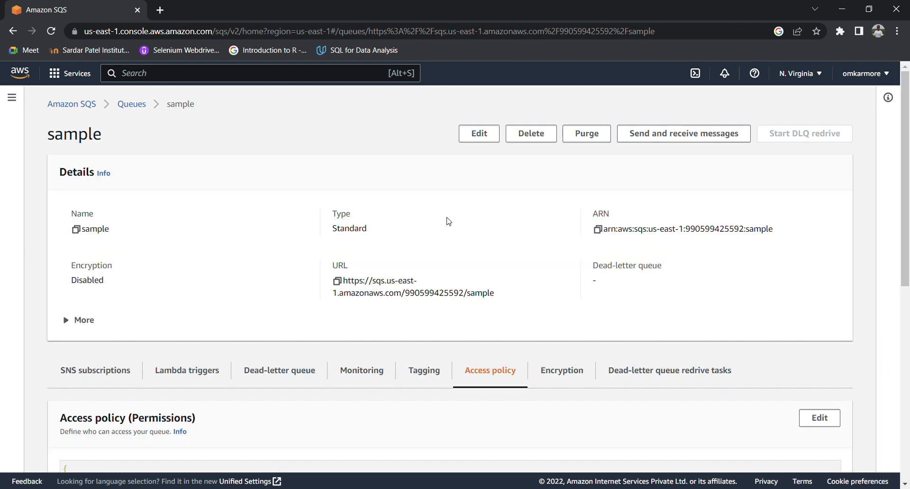
click(51, 31)
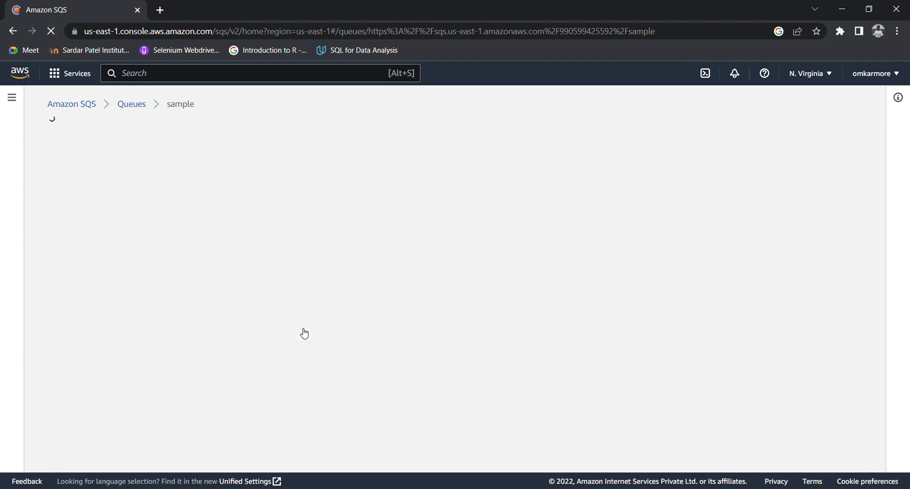
scroll(305, 333, down, 3)
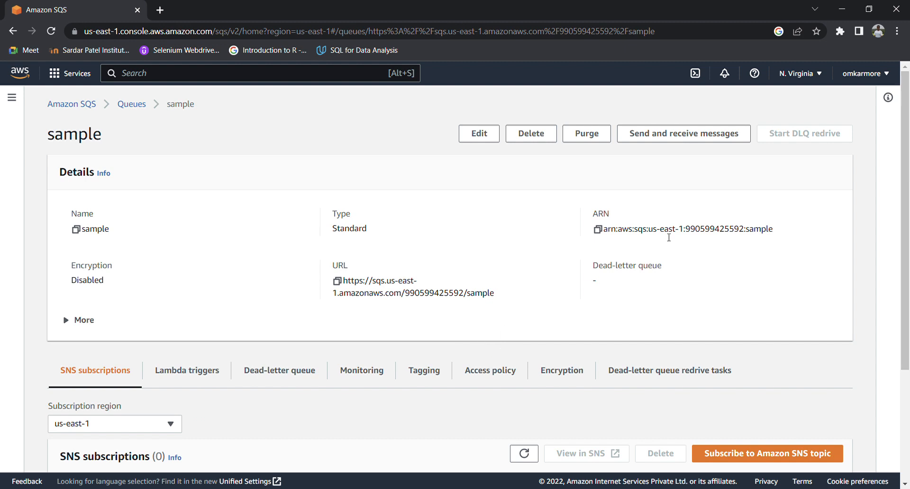
scroll(668, 237, down, 1)
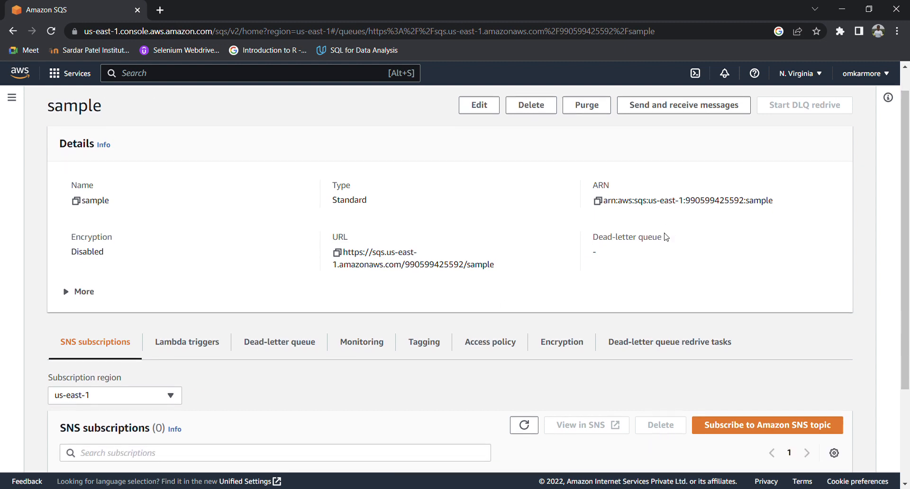
Step: Show the sample queue's monitoring section and expand its additional details to check the available and delayed messages
click(368, 347)
scroll(367, 347, down, 1)
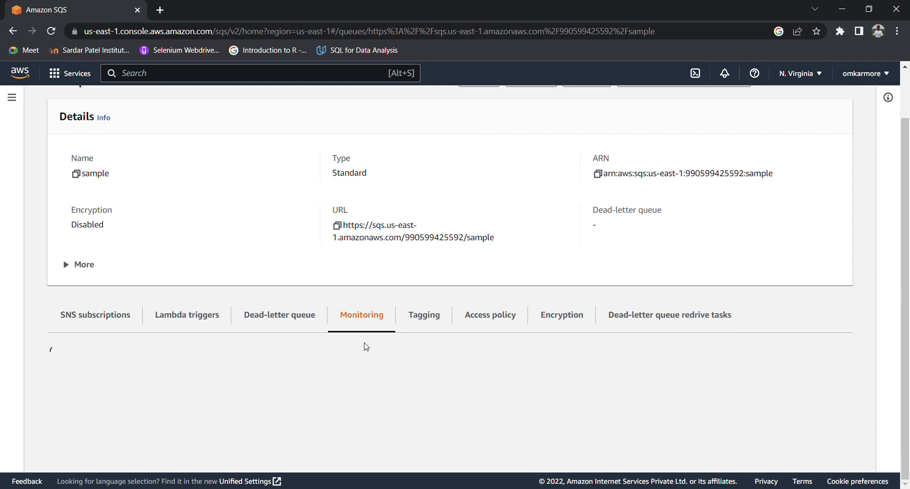
click(97, 271)
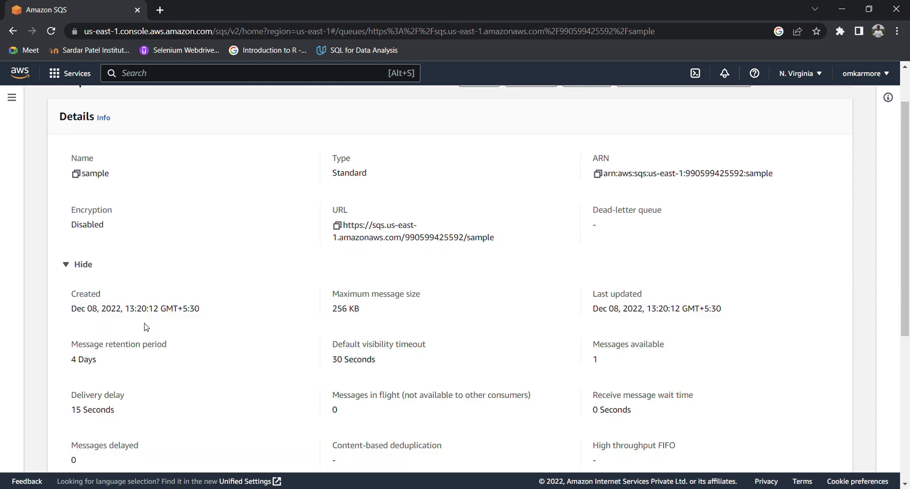
scroll(145, 327, down, 2)
scroll(145, 327, down, 3)
scroll(145, 326, up, 3)
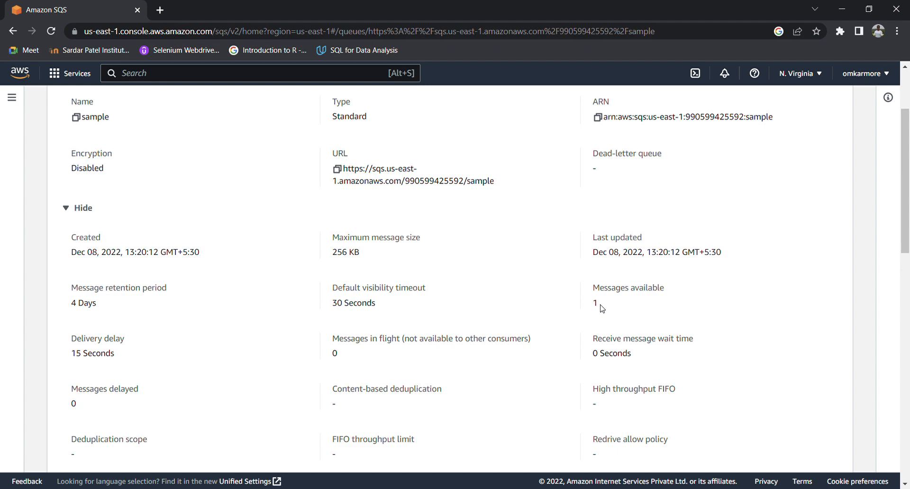
Step: Examine the monitoring charts of the sample queue, from oldest message age to messages sent and sent message size
scroll(601, 308, down, 6)
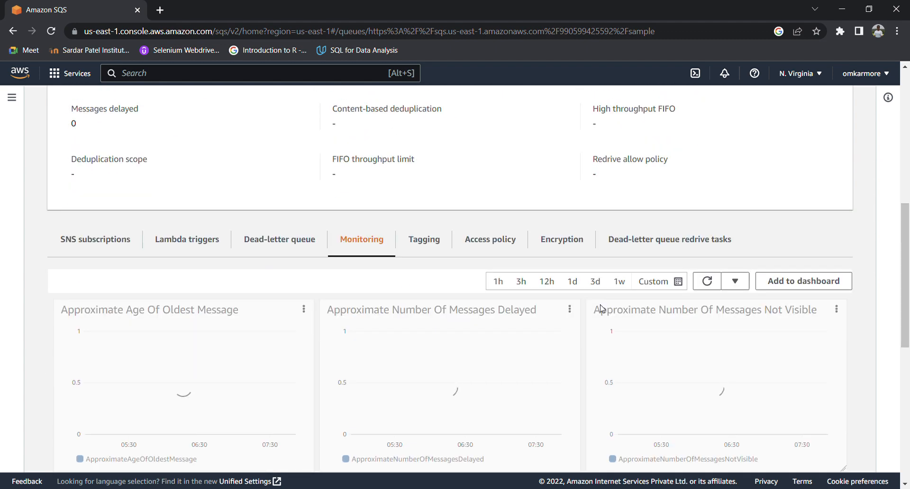
scroll(601, 308, down, 8)
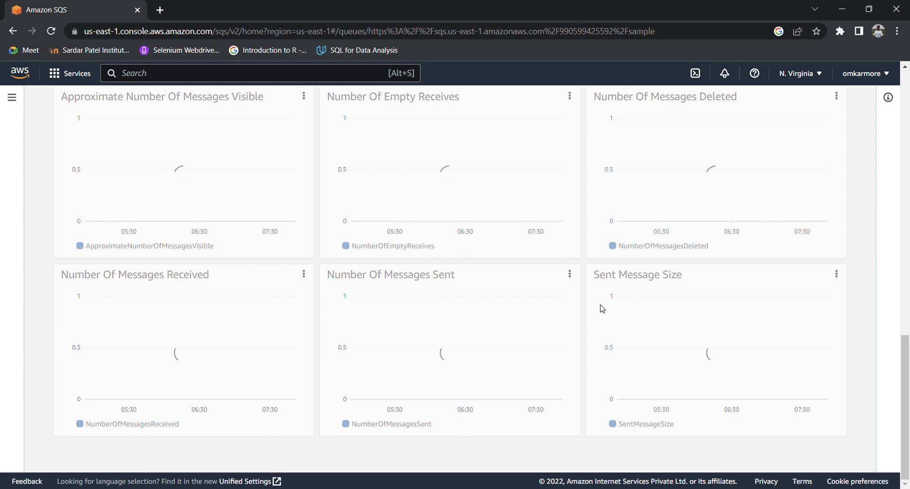
scroll(601, 308, up, 11)
scroll(601, 308, down, 2)
scroll(360, 353, down, 2)
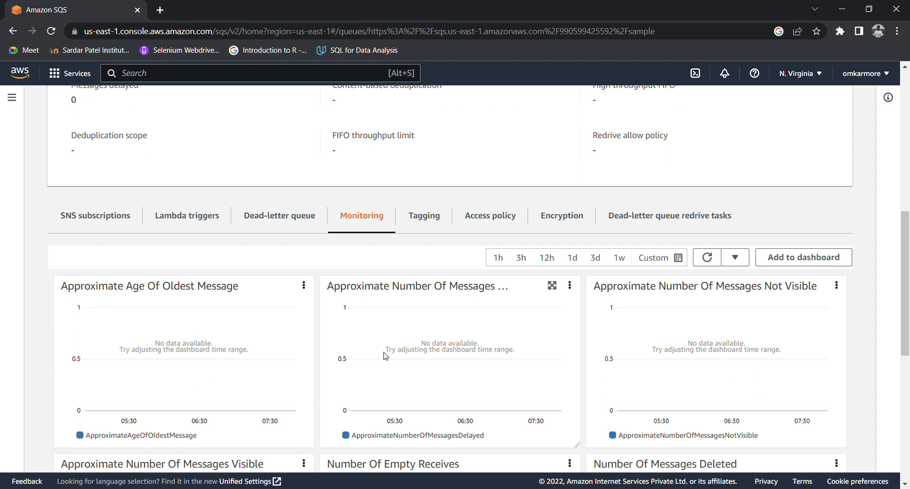
scroll(386, 356, down, 1)
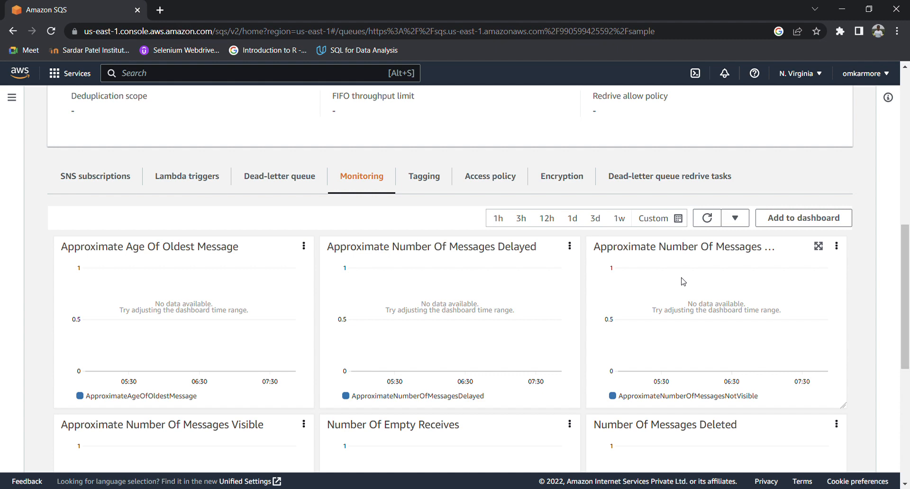
scroll(699, 271, down, 2)
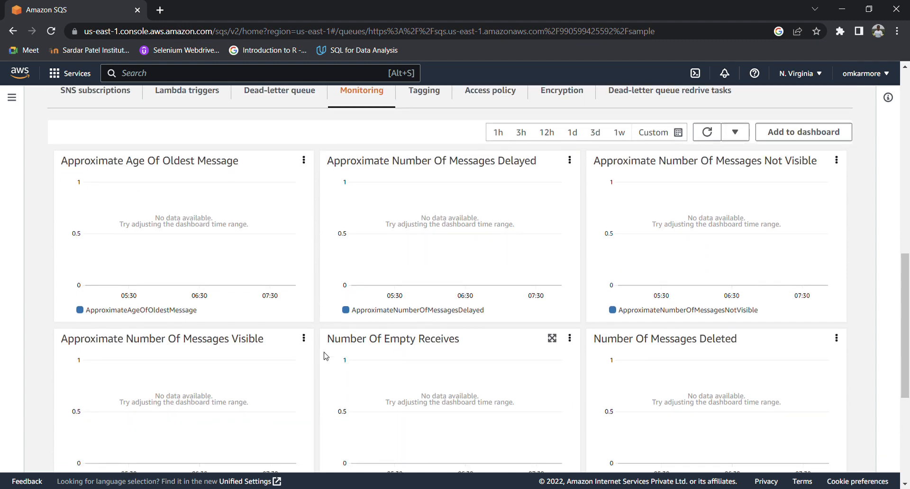
scroll(319, 424, down, 1)
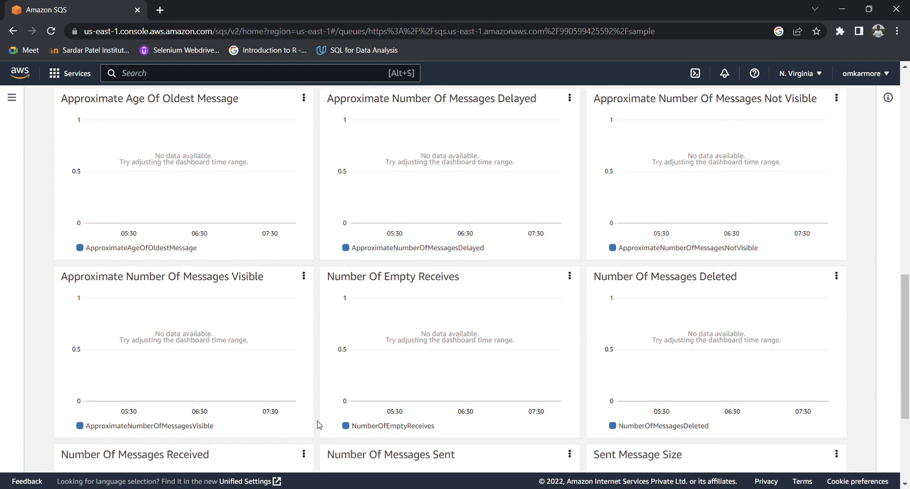
scroll(320, 421, up, 3)
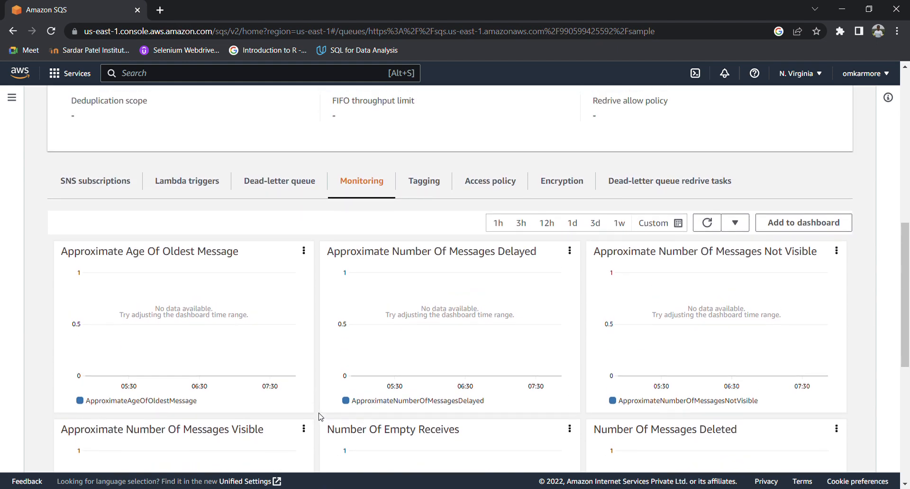
scroll(266, 187, up, 5)
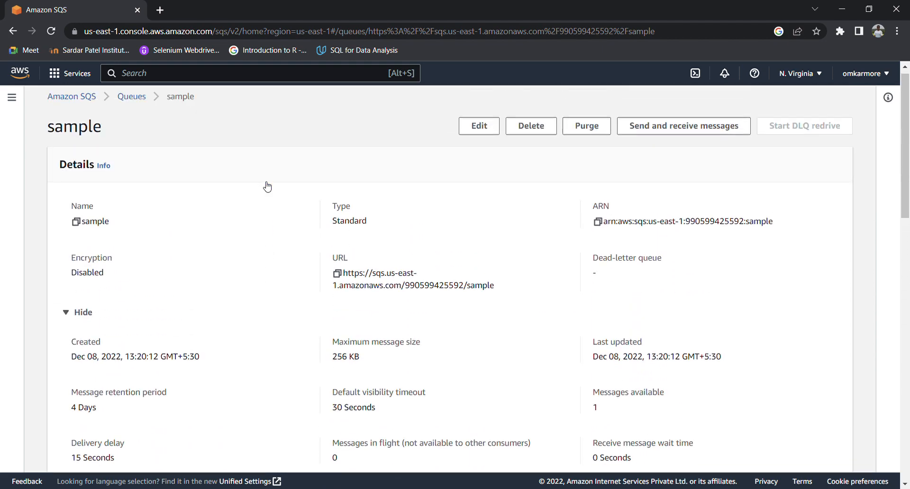
scroll(501, 185, down, 10)
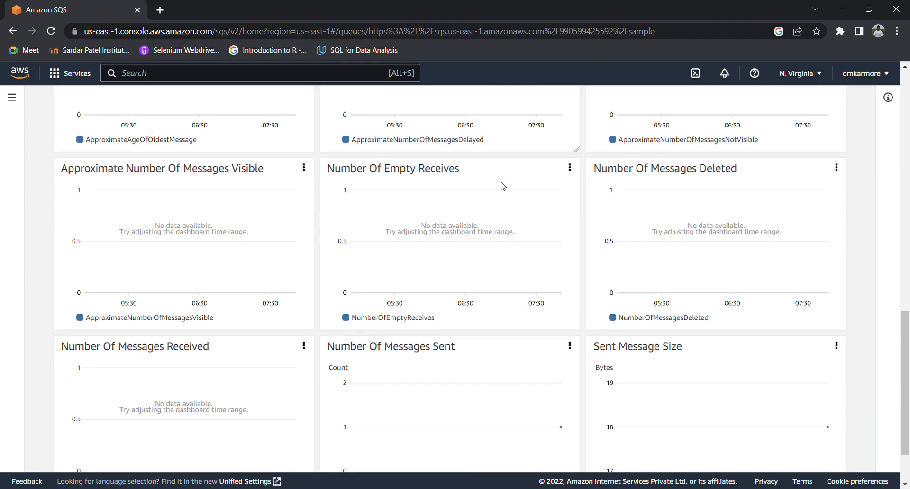
scroll(503, 185, up, 10)
scroll(195, 280, down, 5)
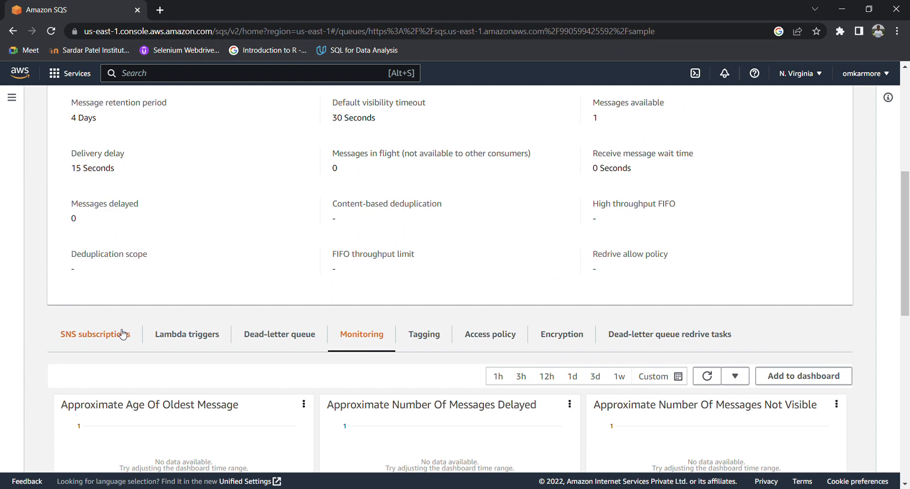
Step: Review the sample queue's SNS subscriptions and collapse the additional queue details
click(119, 335)
scroll(239, 368, down, 1)
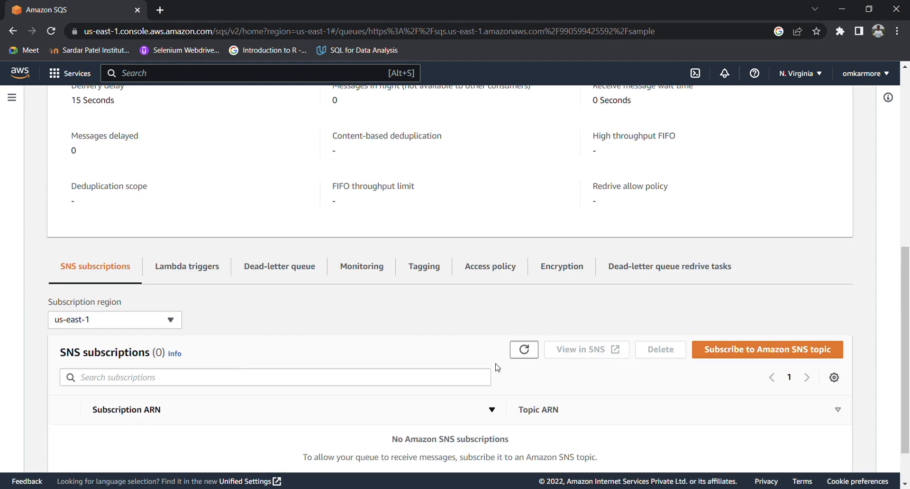
scroll(497, 368, down, 1)
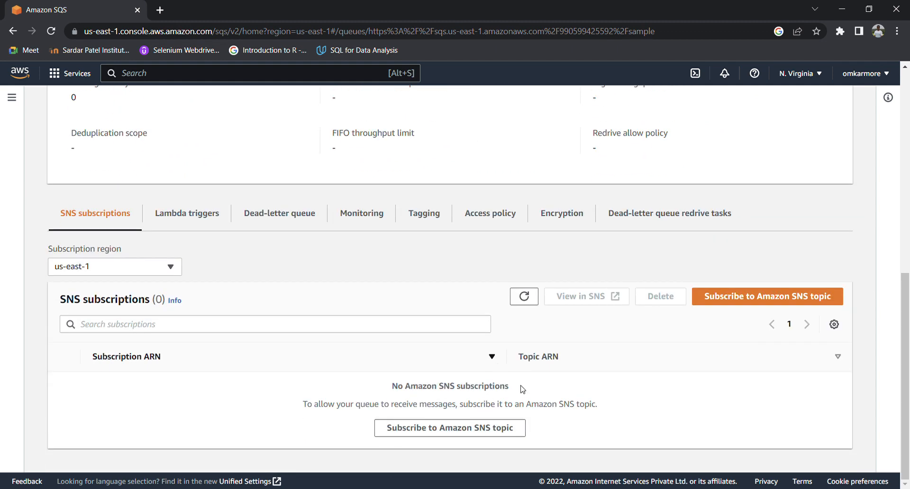
scroll(522, 388, up, 2)
scroll(522, 389, up, 6)
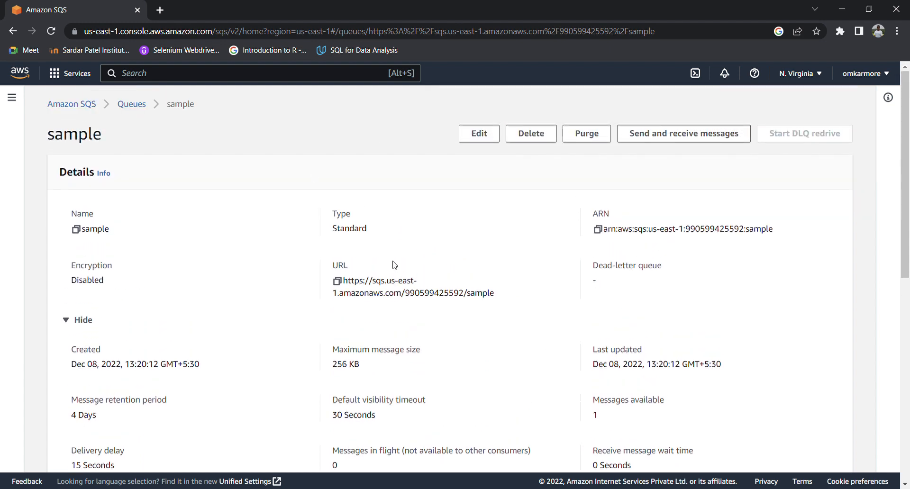
scroll(393, 265, down, 3)
click(69, 176)
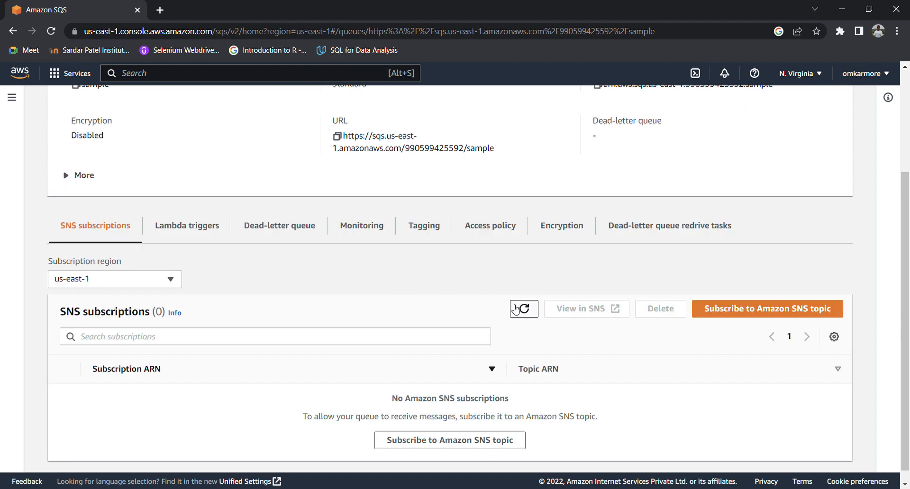
scroll(516, 309, down, 1)
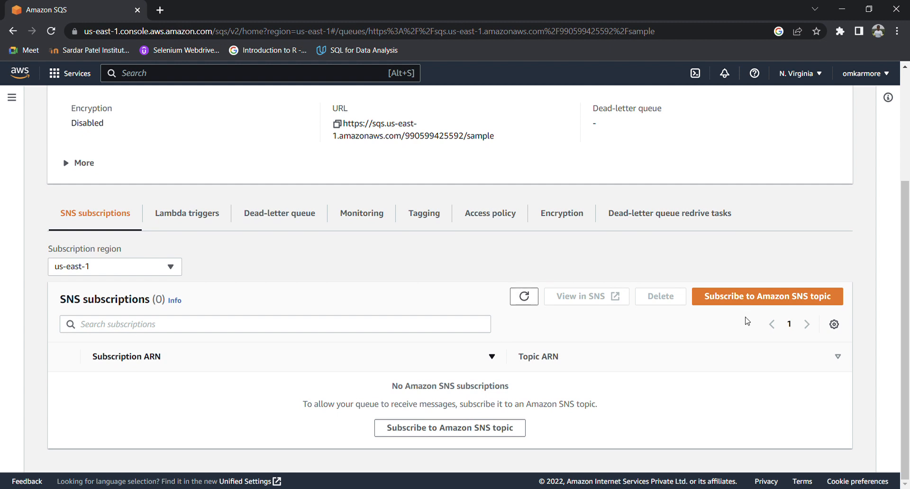
scroll(747, 322, up, 3)
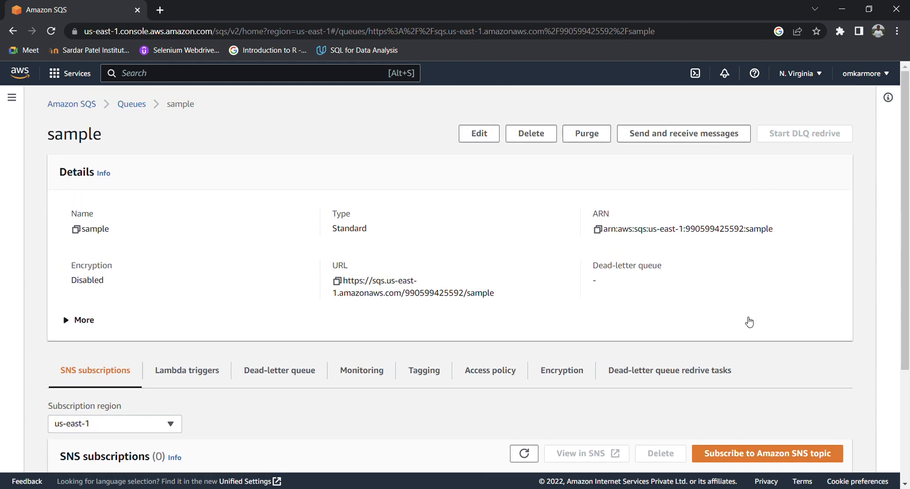
Step: Poll the sample queue for messages, and view the body of the received message before closing it
click(741, 144)
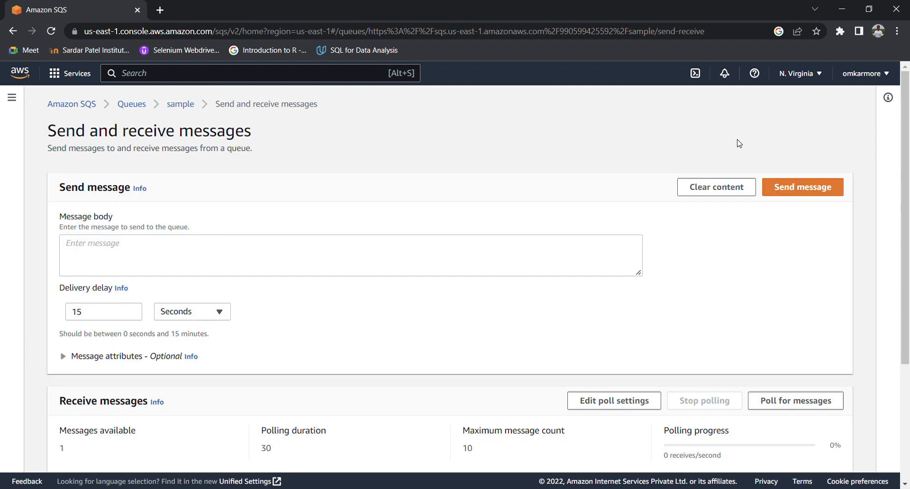
scroll(735, 286, down, 3)
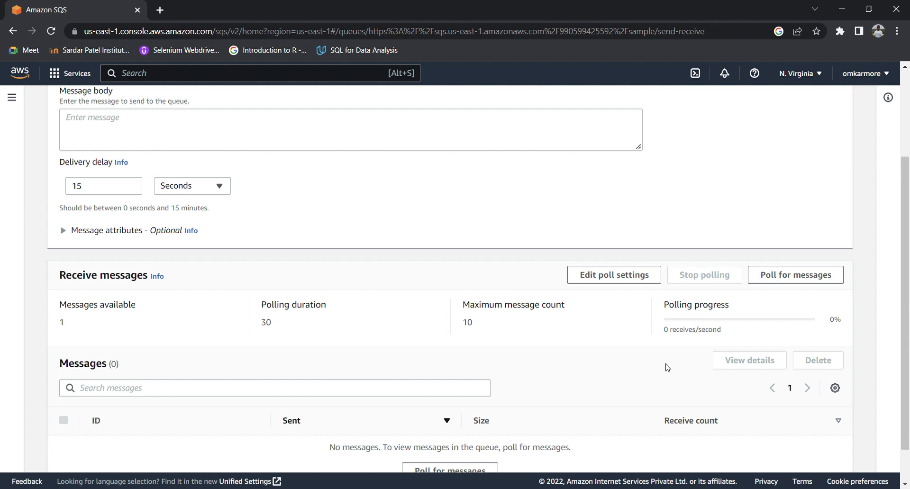
scroll(690, 359, down, 1)
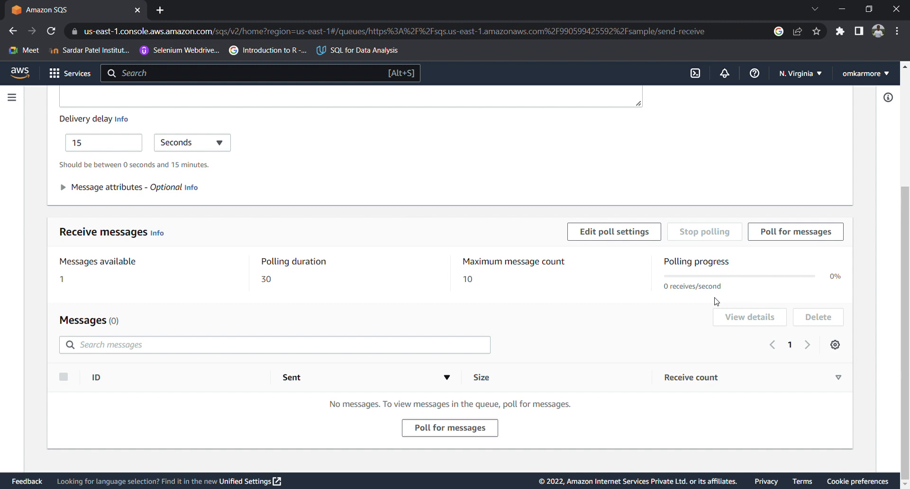
click(779, 231)
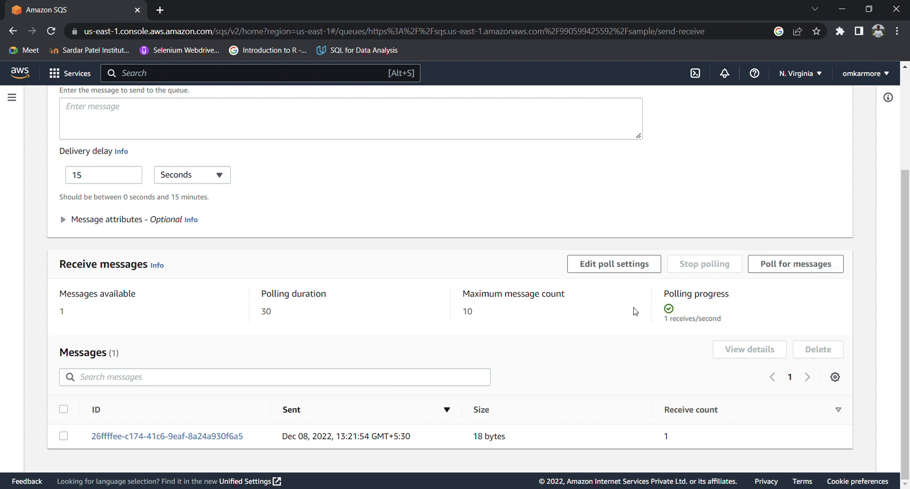
click(226, 442)
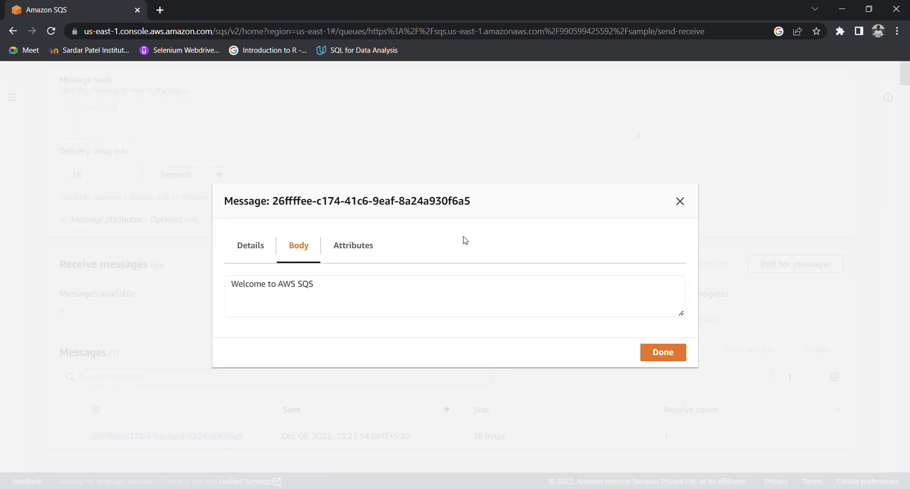
click(663, 352)
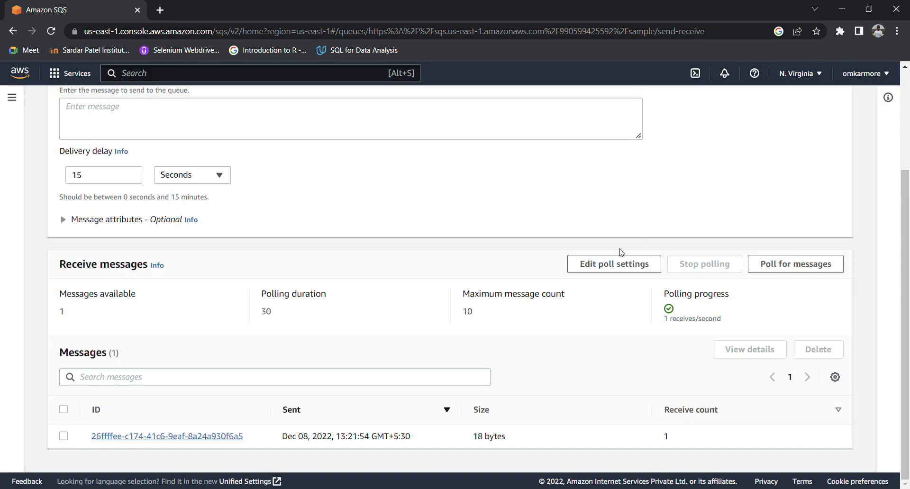